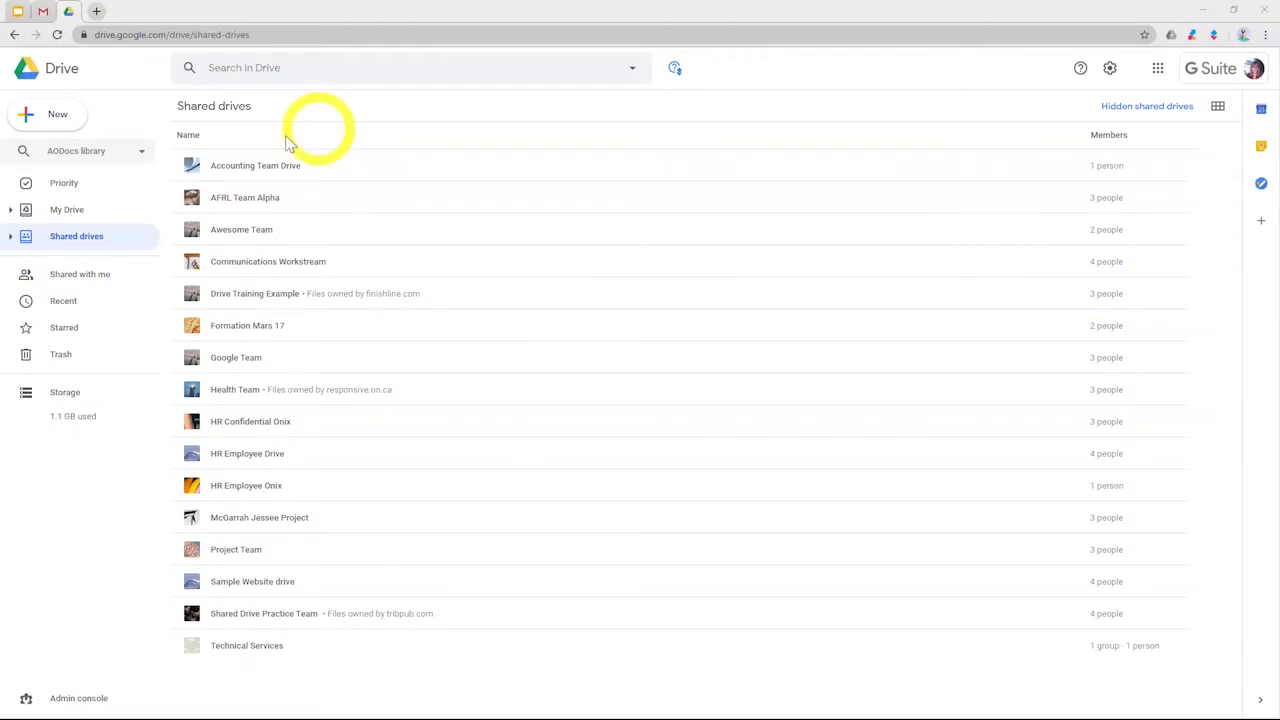
Switch the Google Drive view from shared drives to My Drive.
click(100, 211)
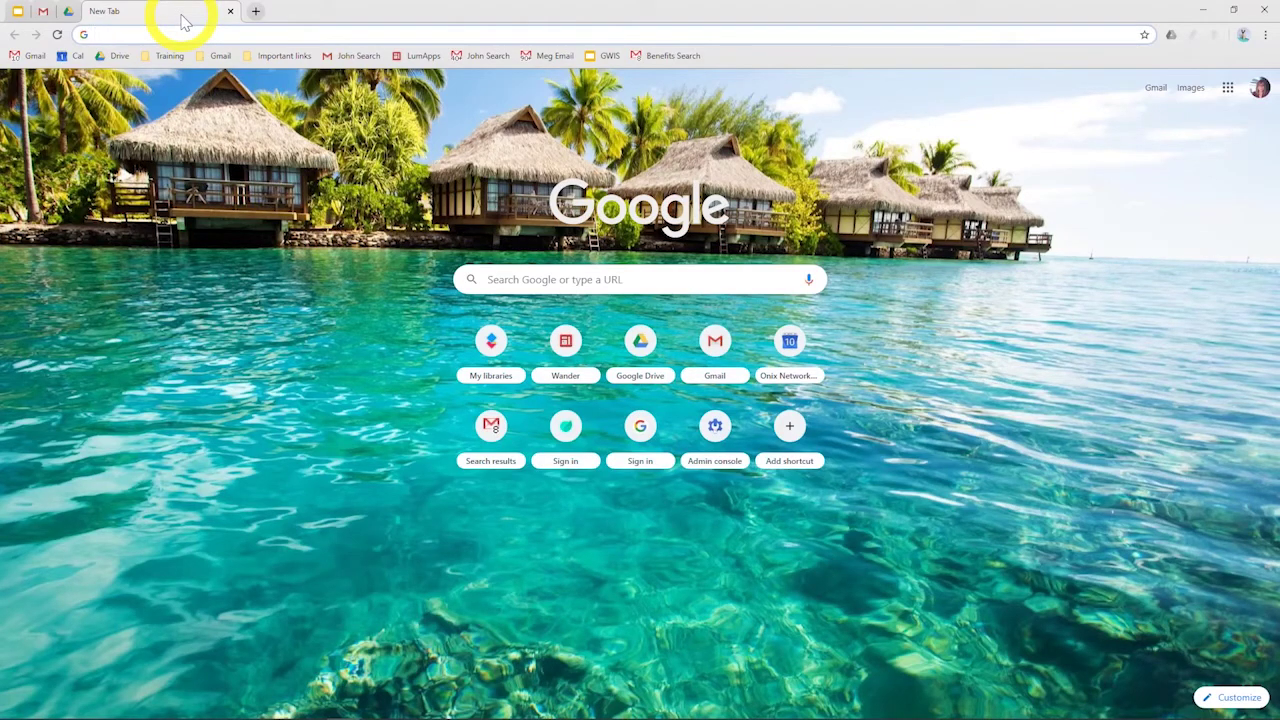
Load mail.google.com in the new tab to bring up the Gmail inbox.
click(43, 12)
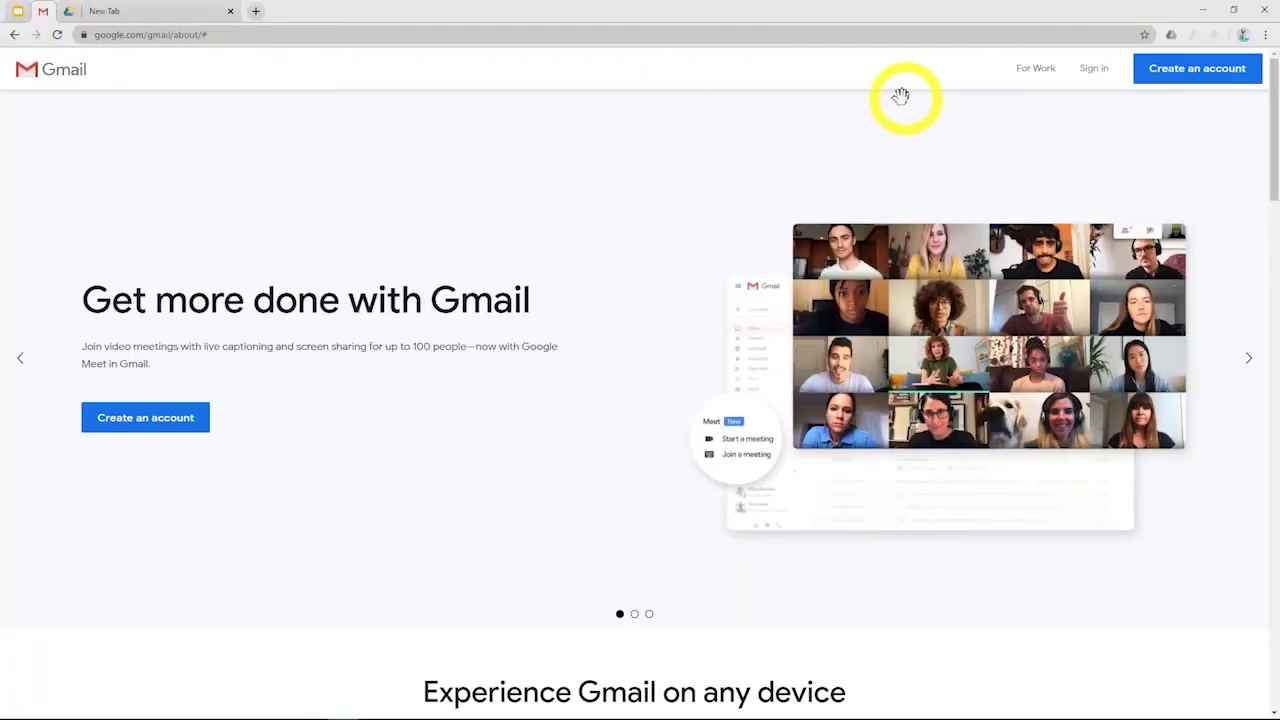
click(191, 18)
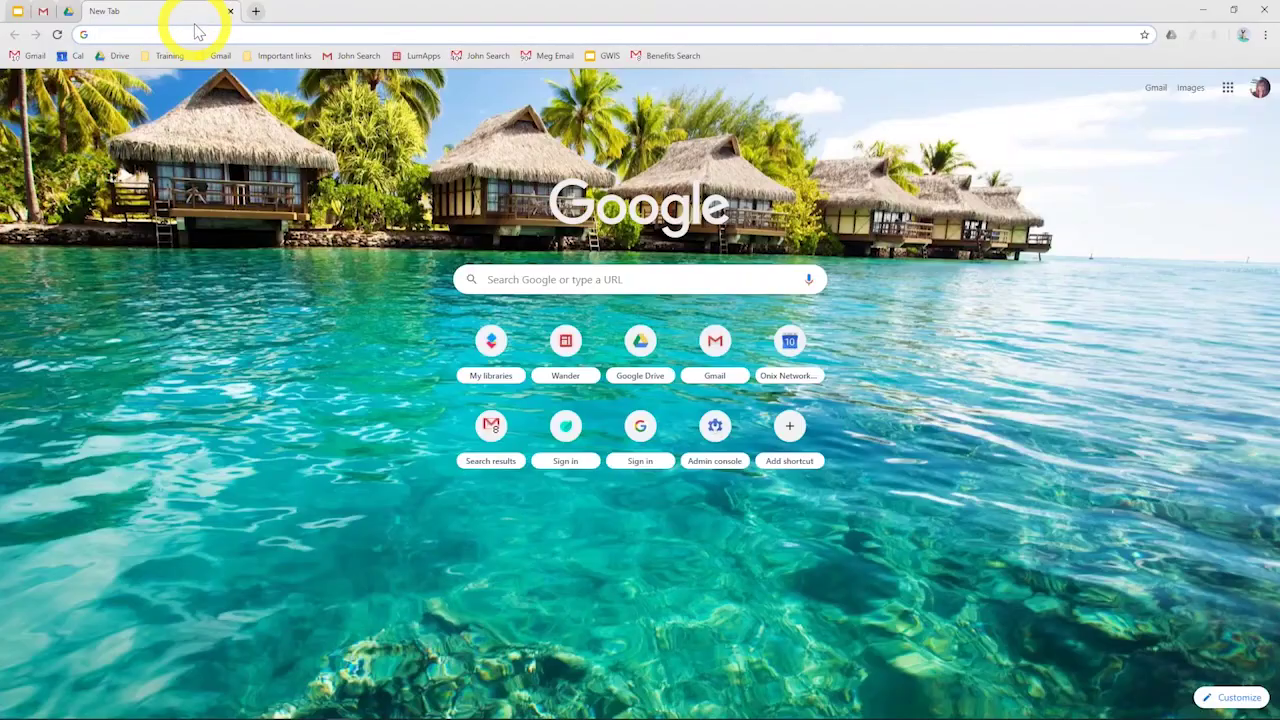
text(mail)
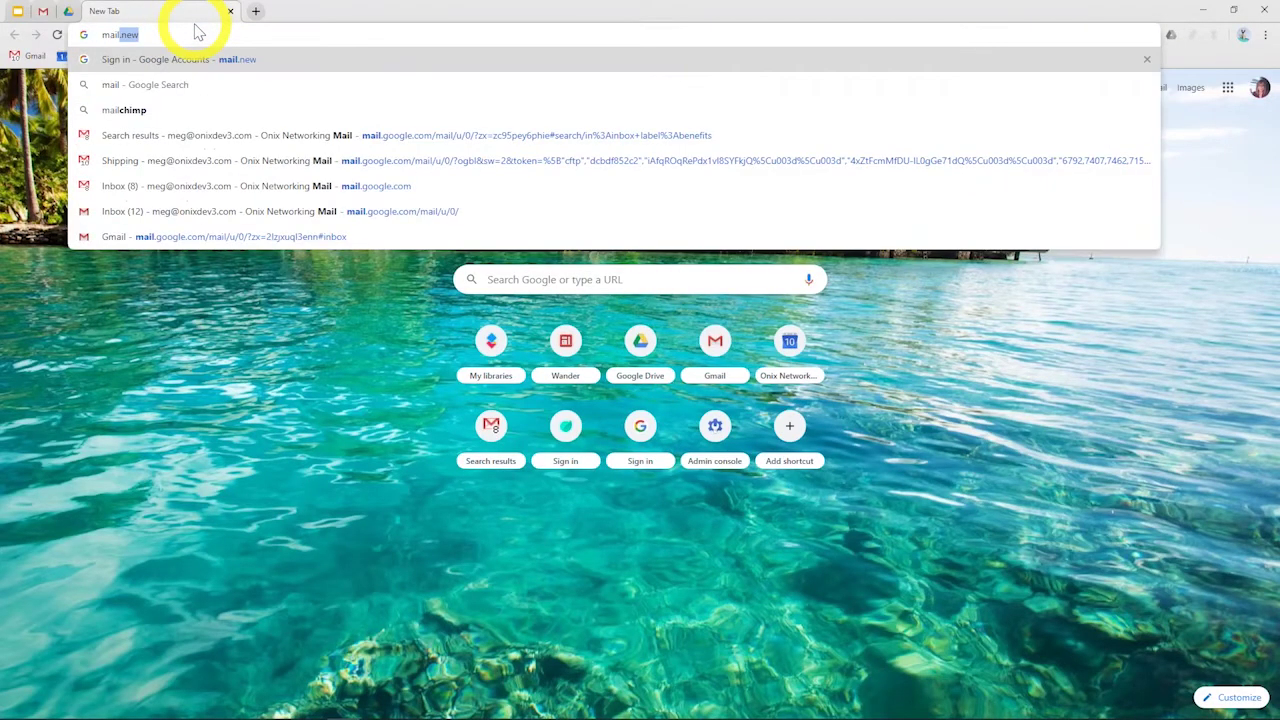
text(.google.com)
key(Return)
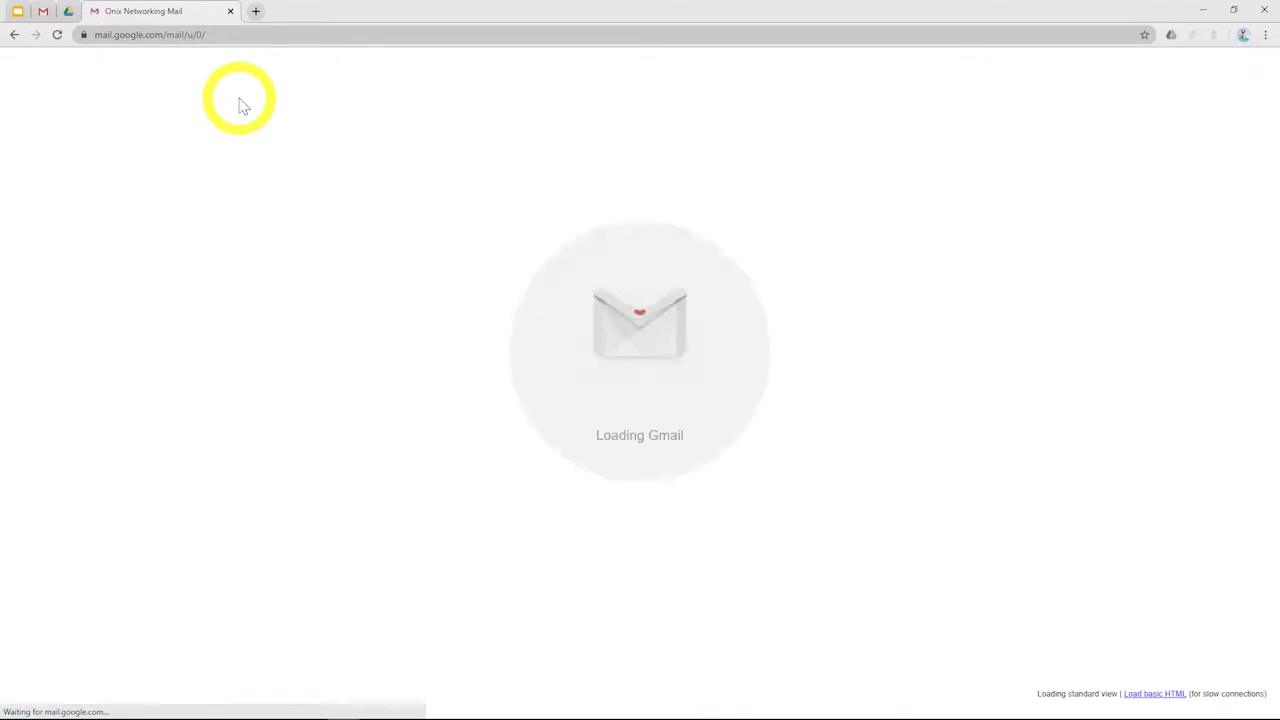
click(240, 34)
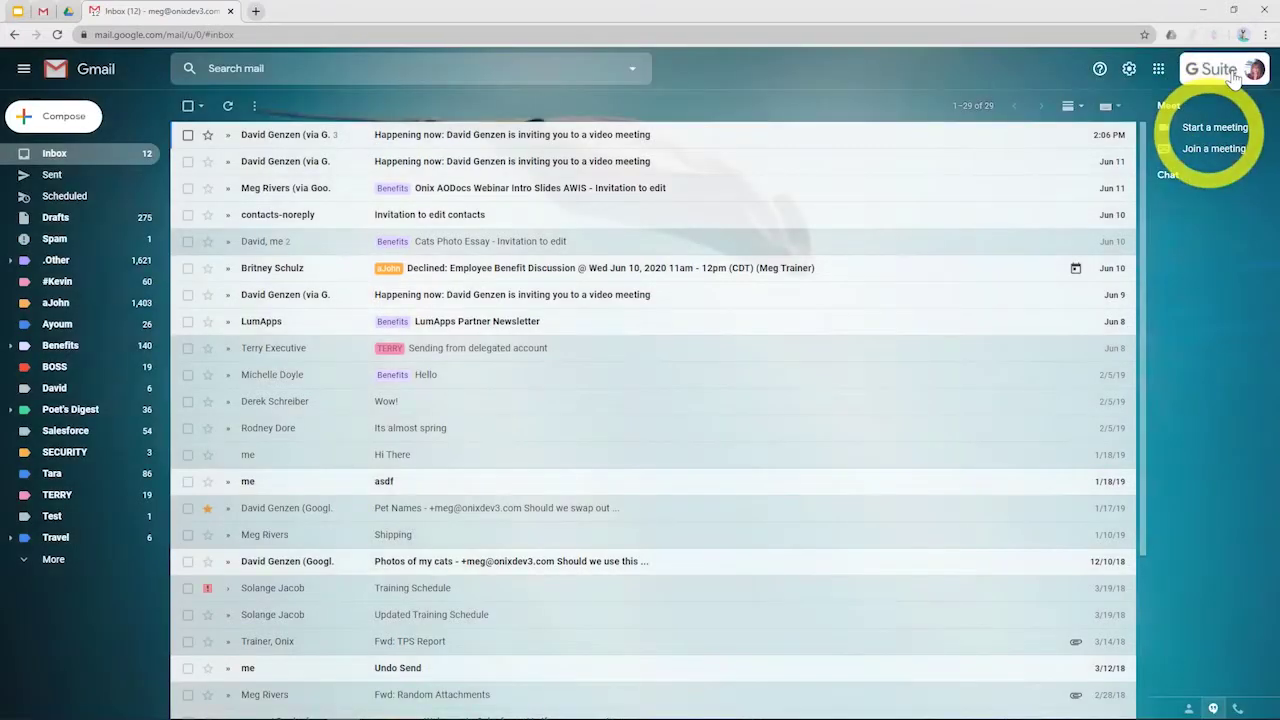
click(1250, 70)
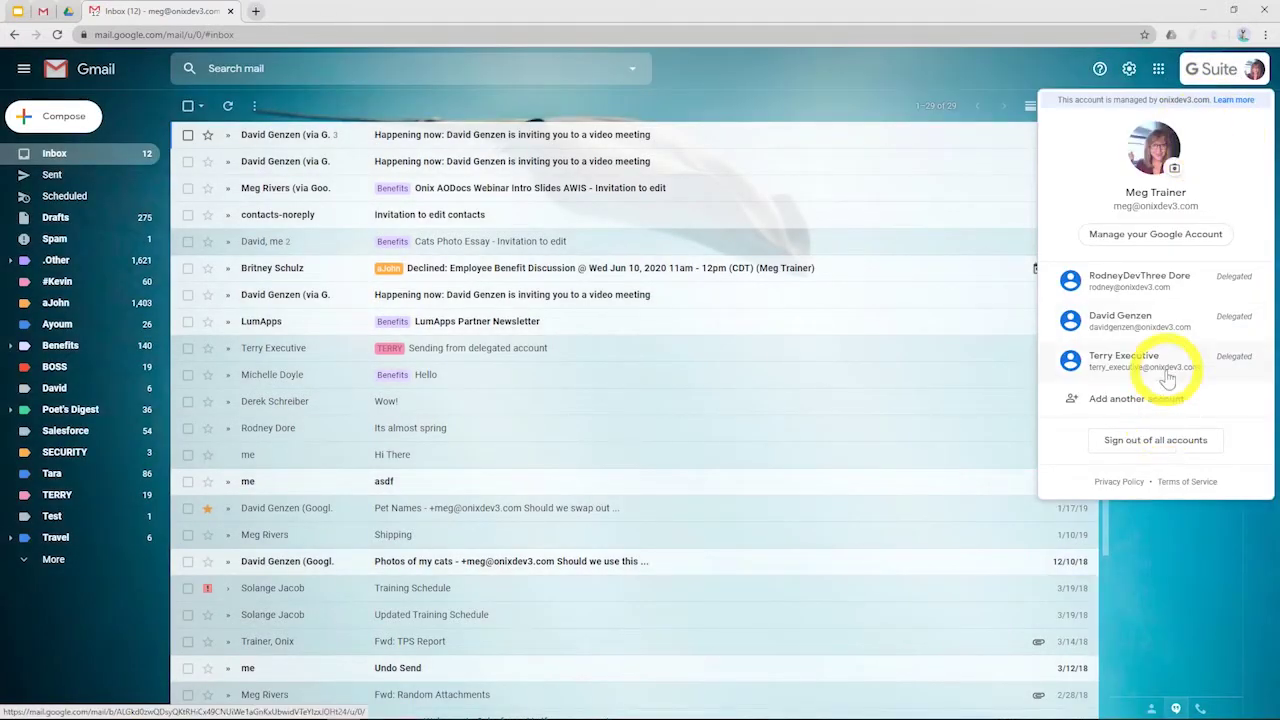
click(1112, 402)
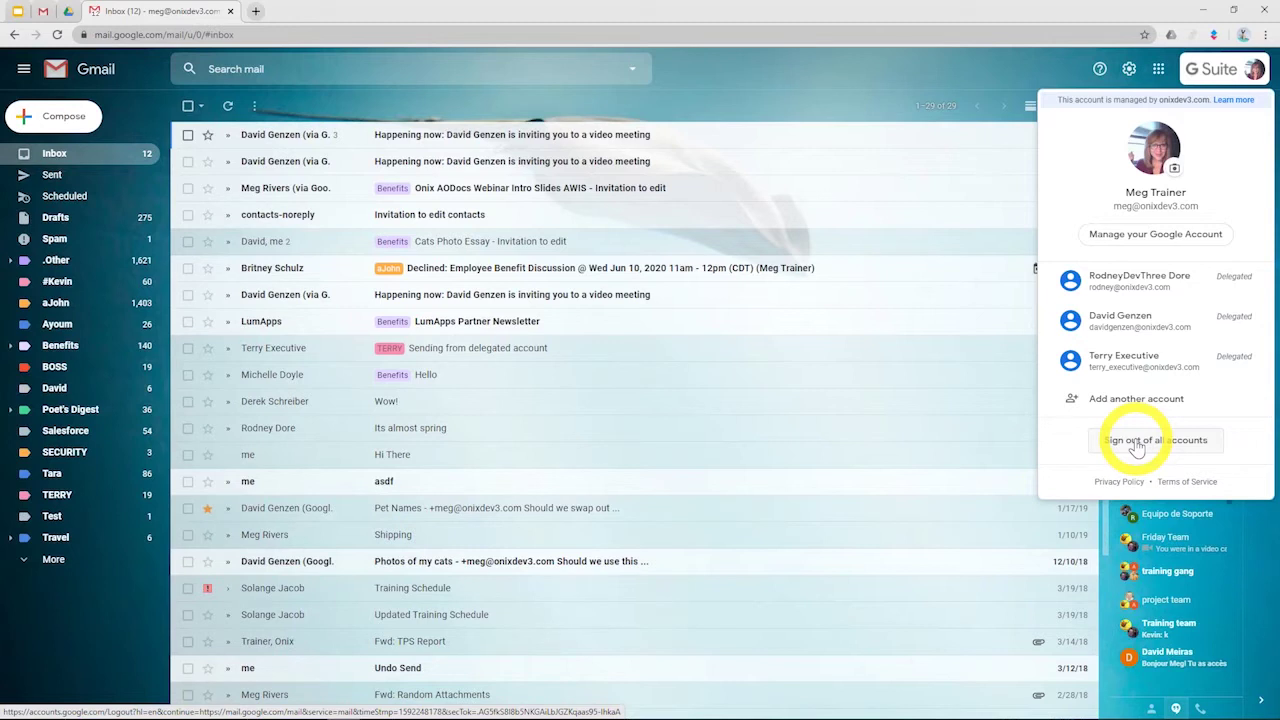
click(892, 65)
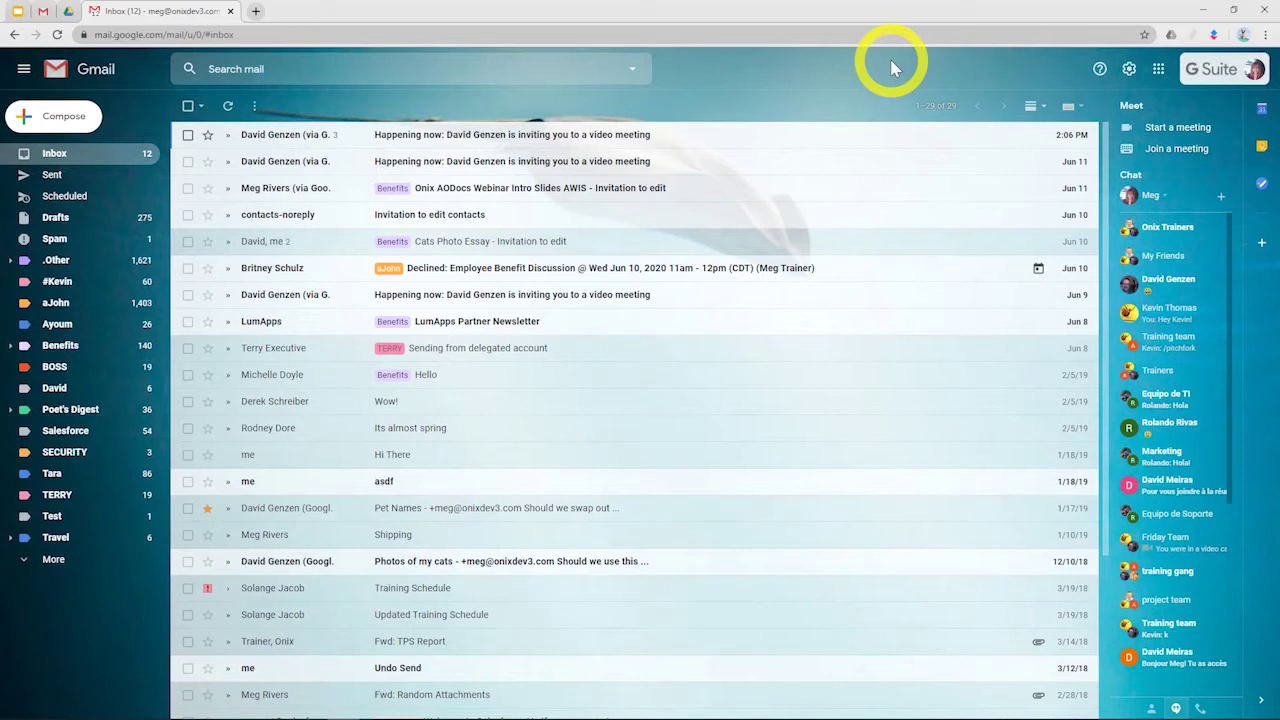
click(1252, 69)
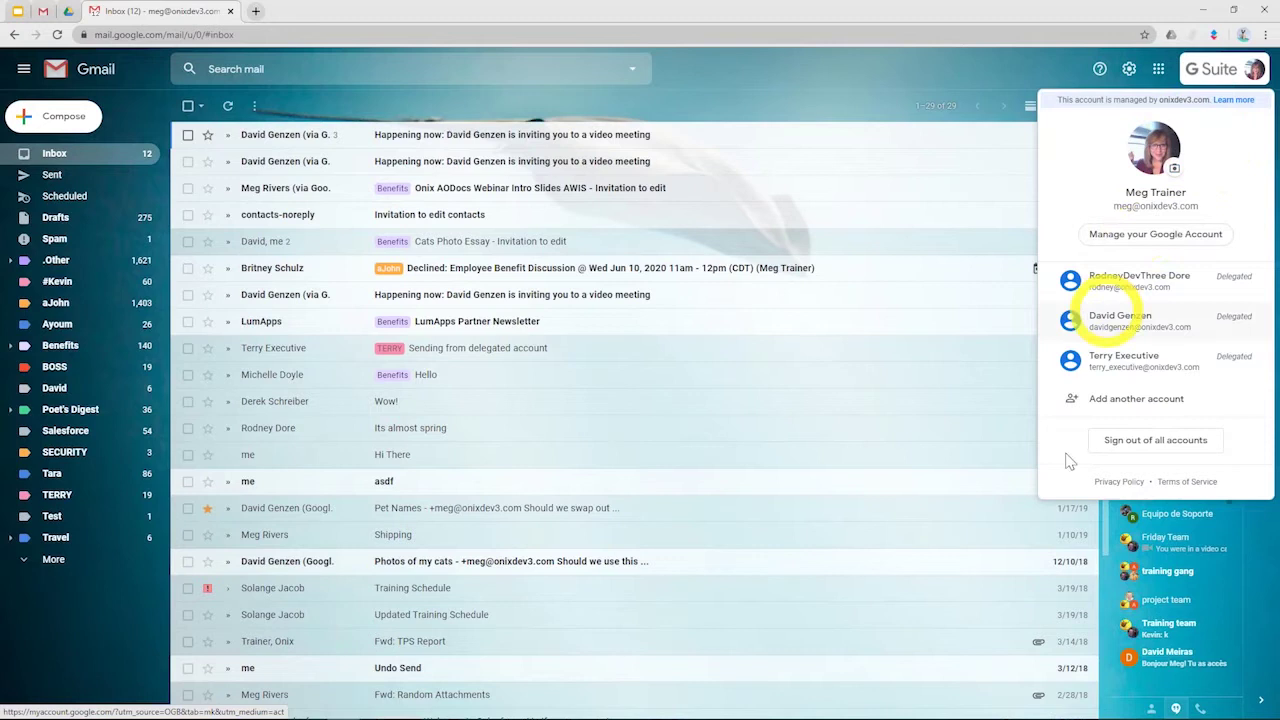
click(993, 86)
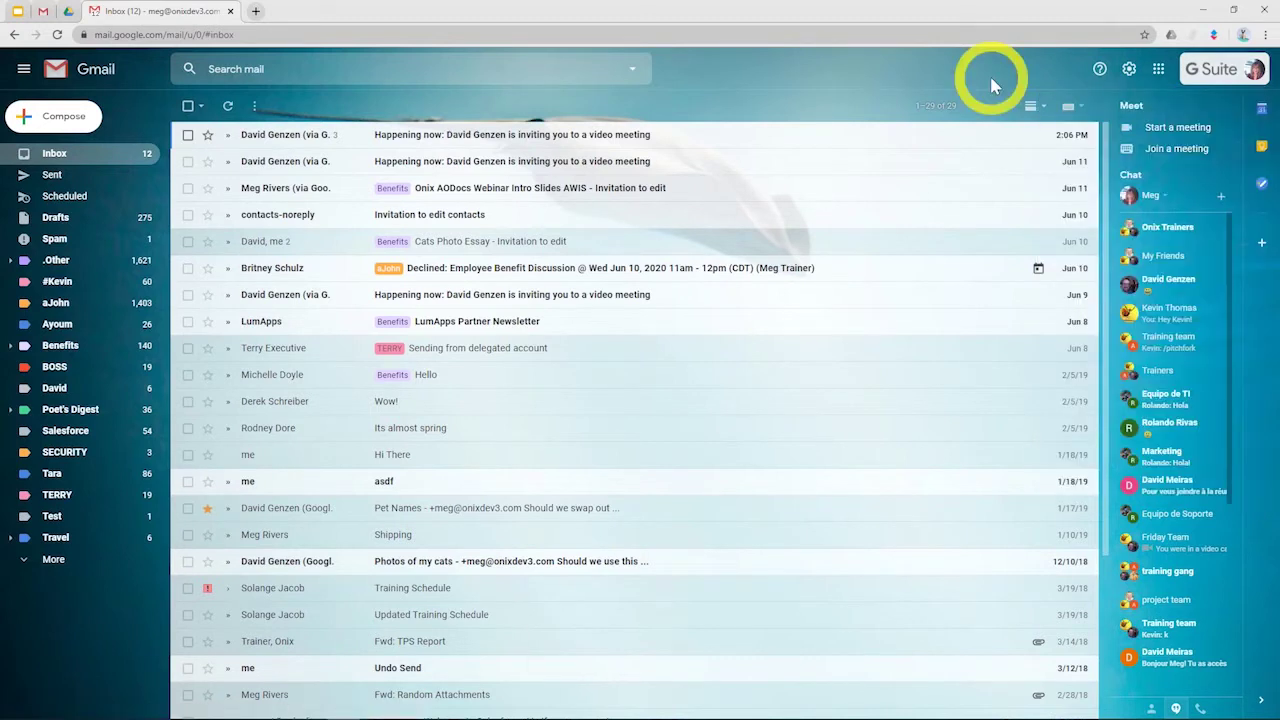
Open a new tab and bring up Chrome's people menu from the profile button.
click(257, 12)
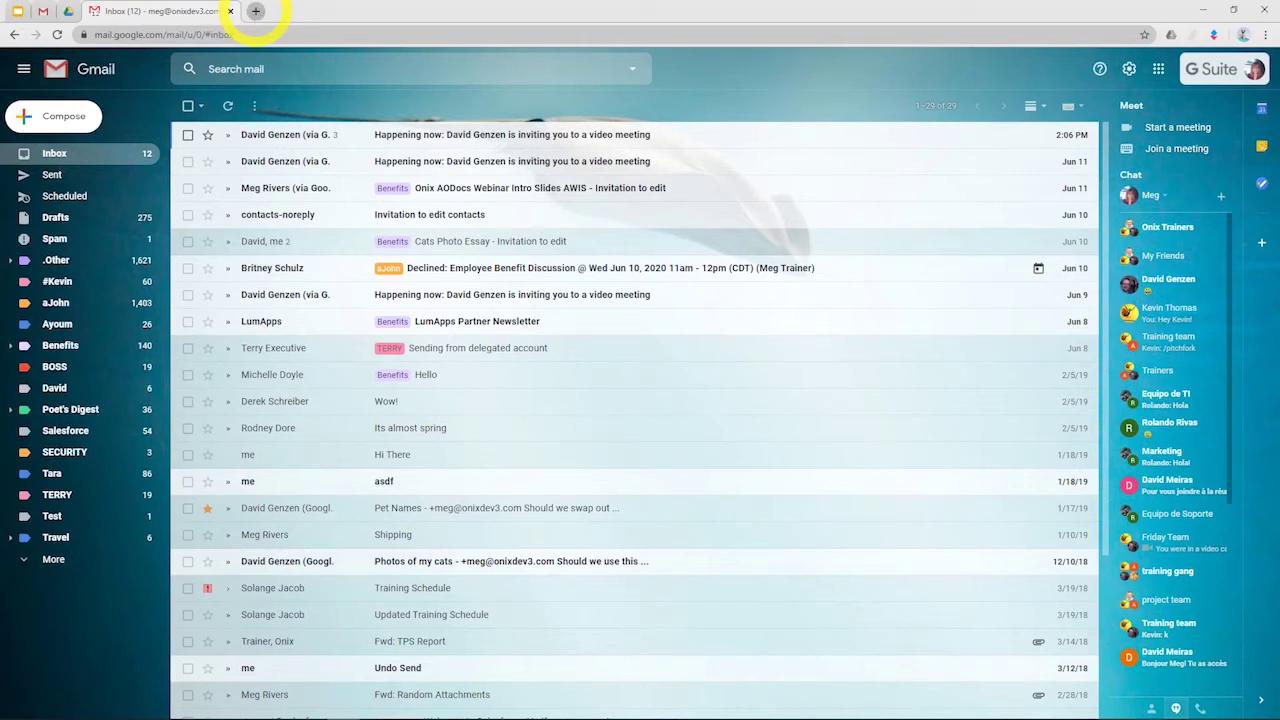
click(1245, 38)
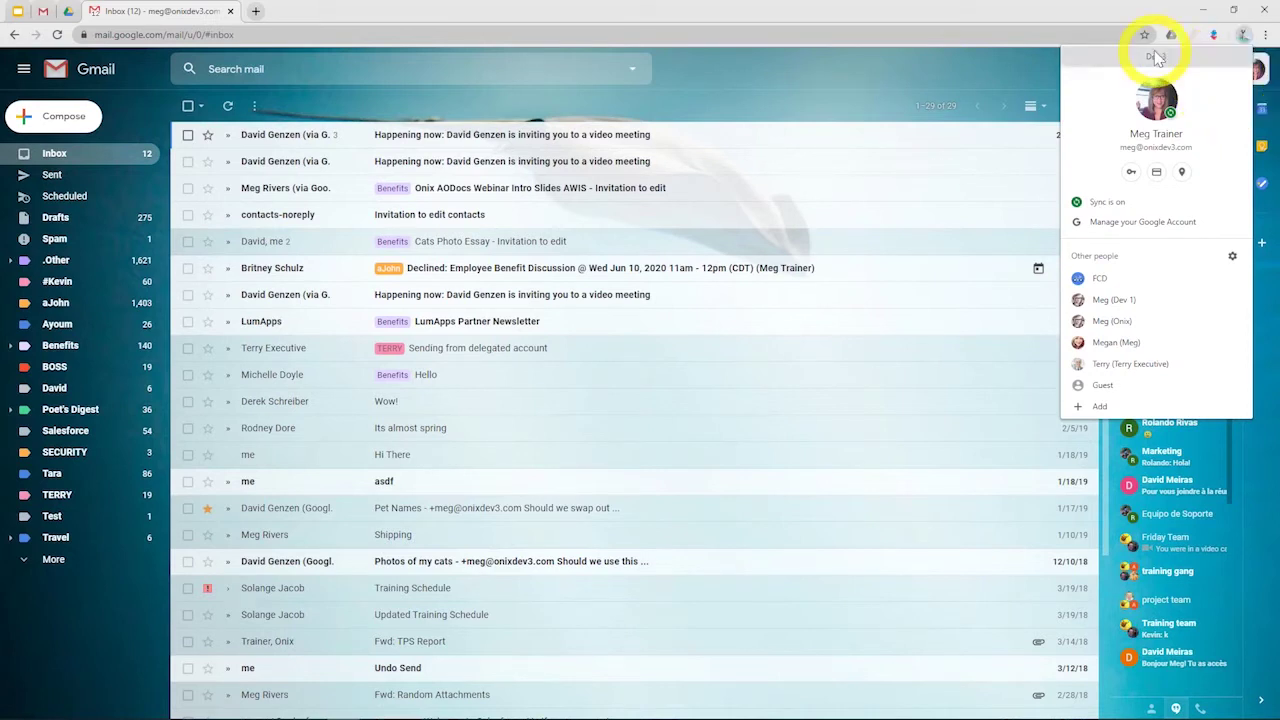
Add a profile named with the owner's name plus 'Personal', elephant avatar, no desktop shortcut.
click(1112, 412)
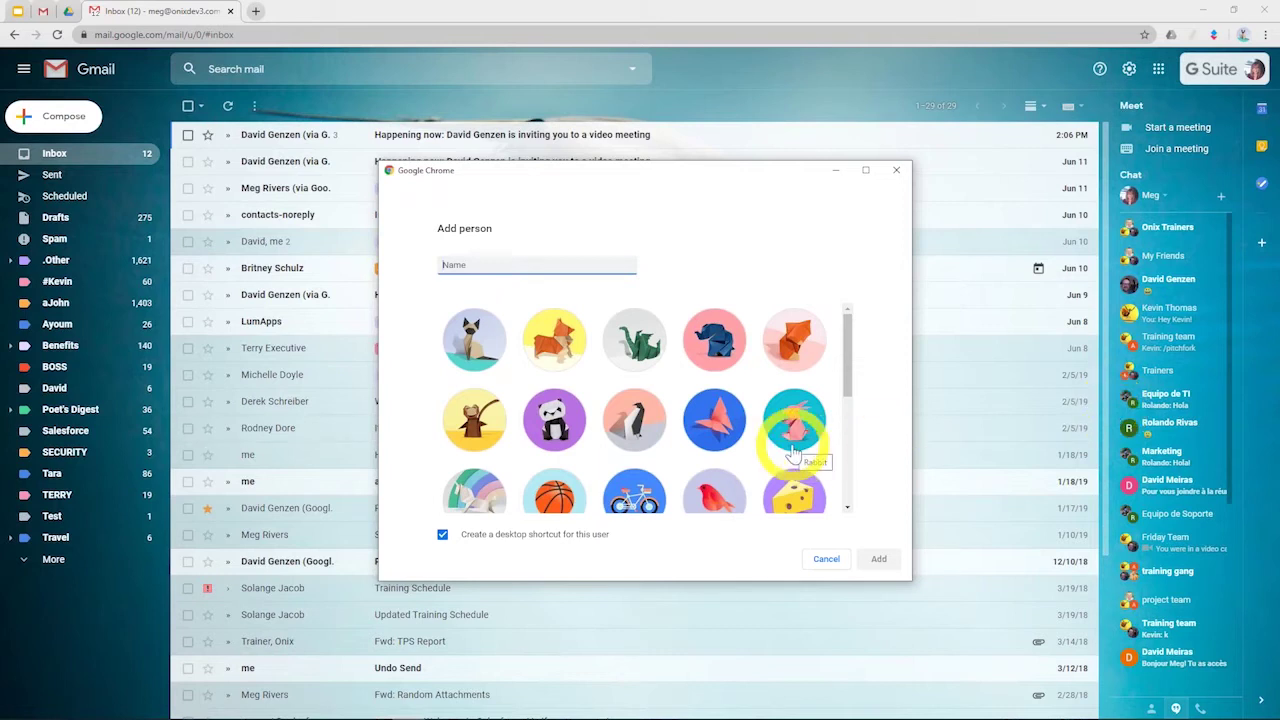
text(Meg Personal)
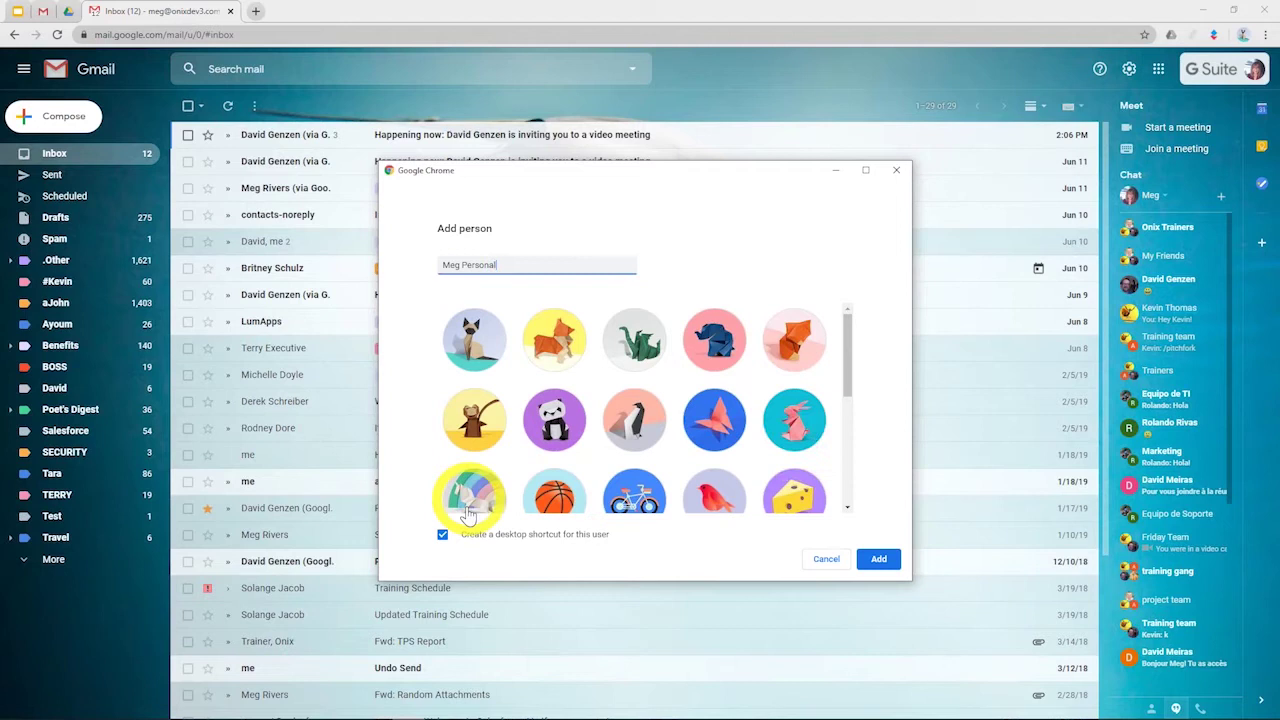
click(442, 535)
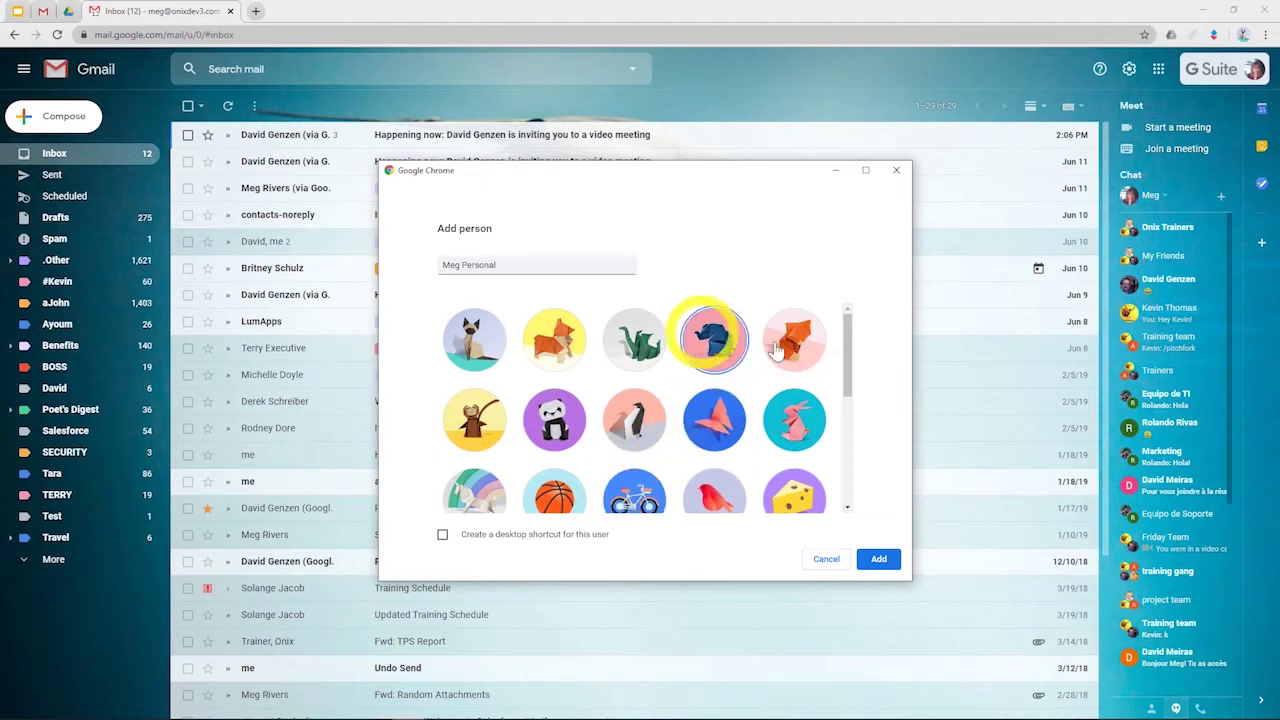
click(708, 340)
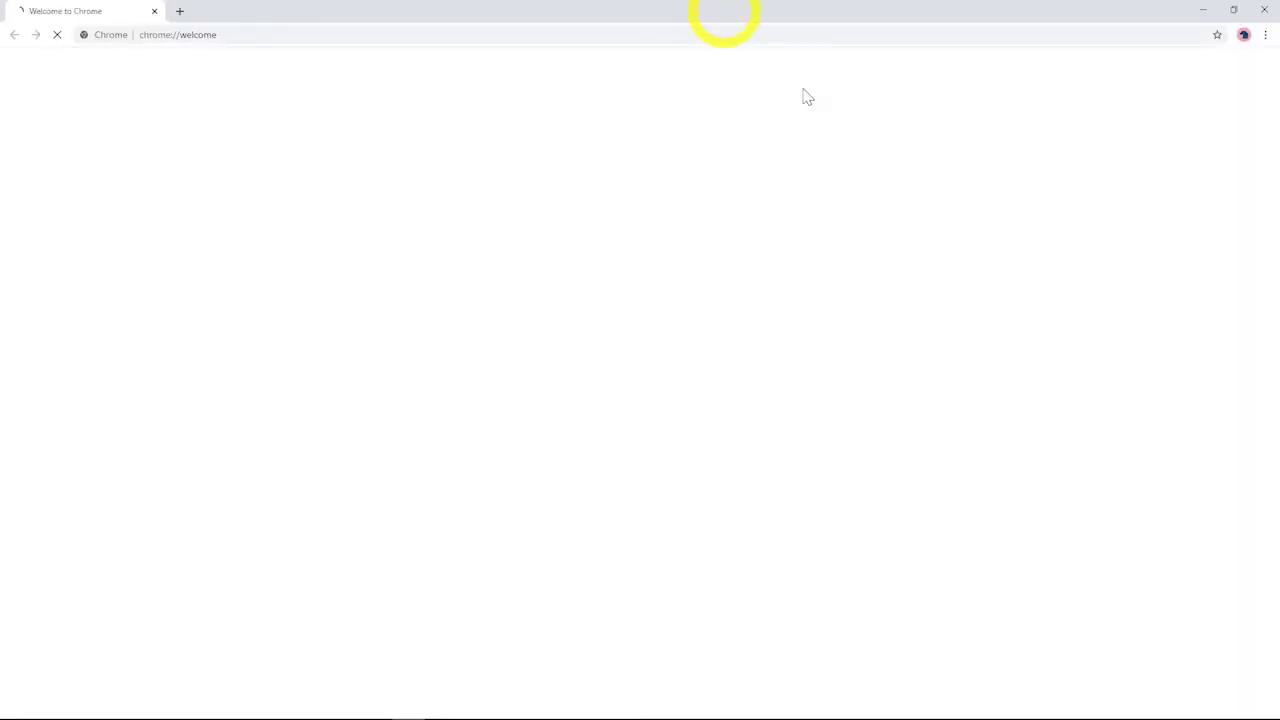
Bring the new profile's Welcome to Chrome window back to the front and maximize it.
drag(724, 16, 566, 315)
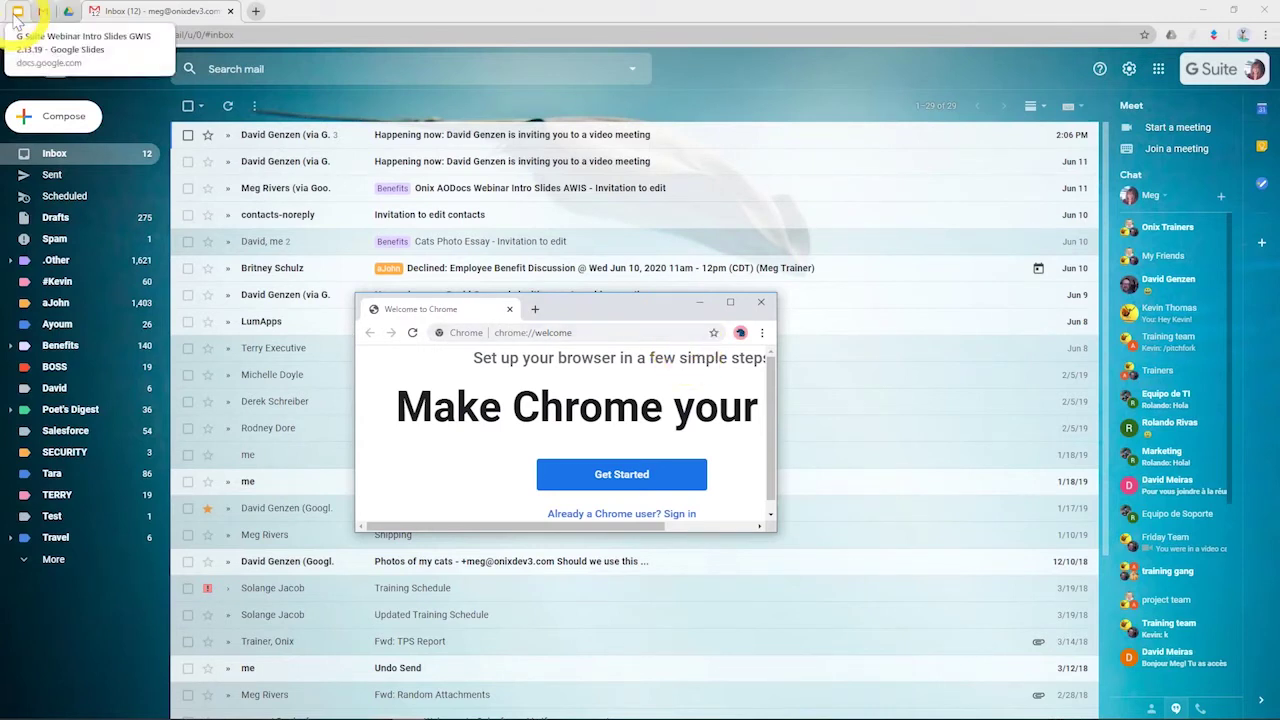
click(17, 12)
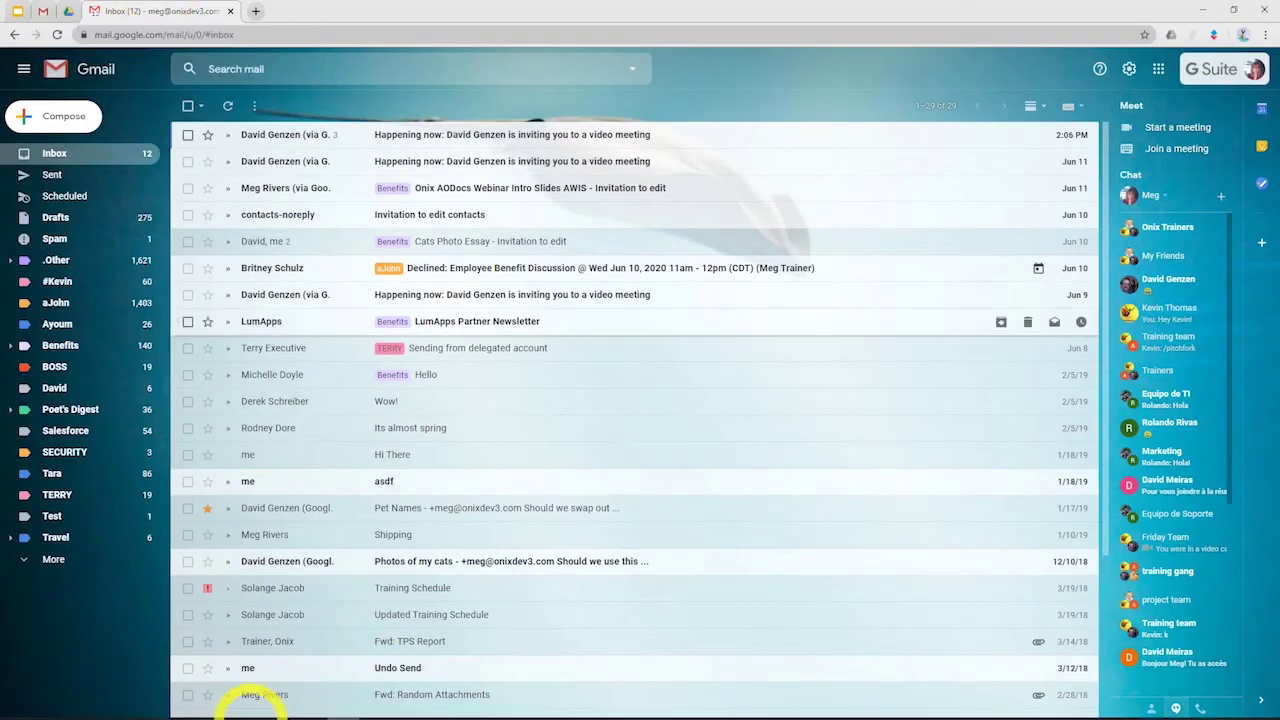
click(410, 706)
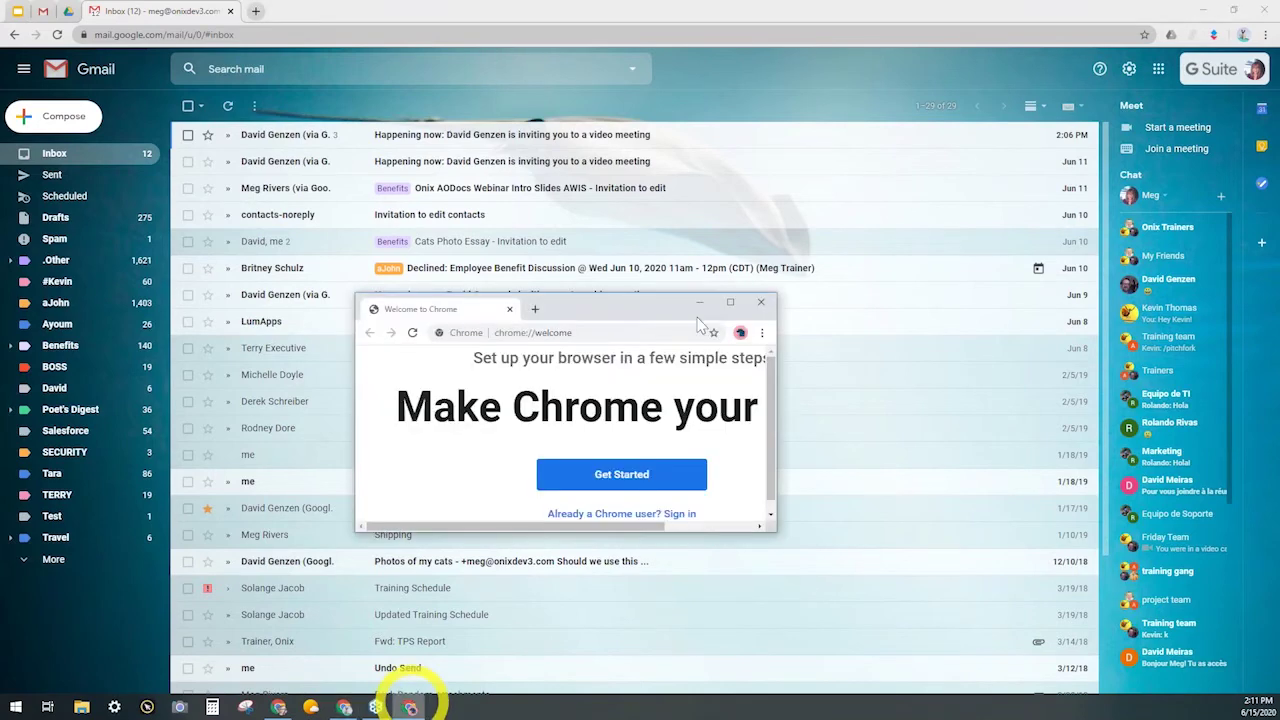
drag(638, 310, 737, 180)
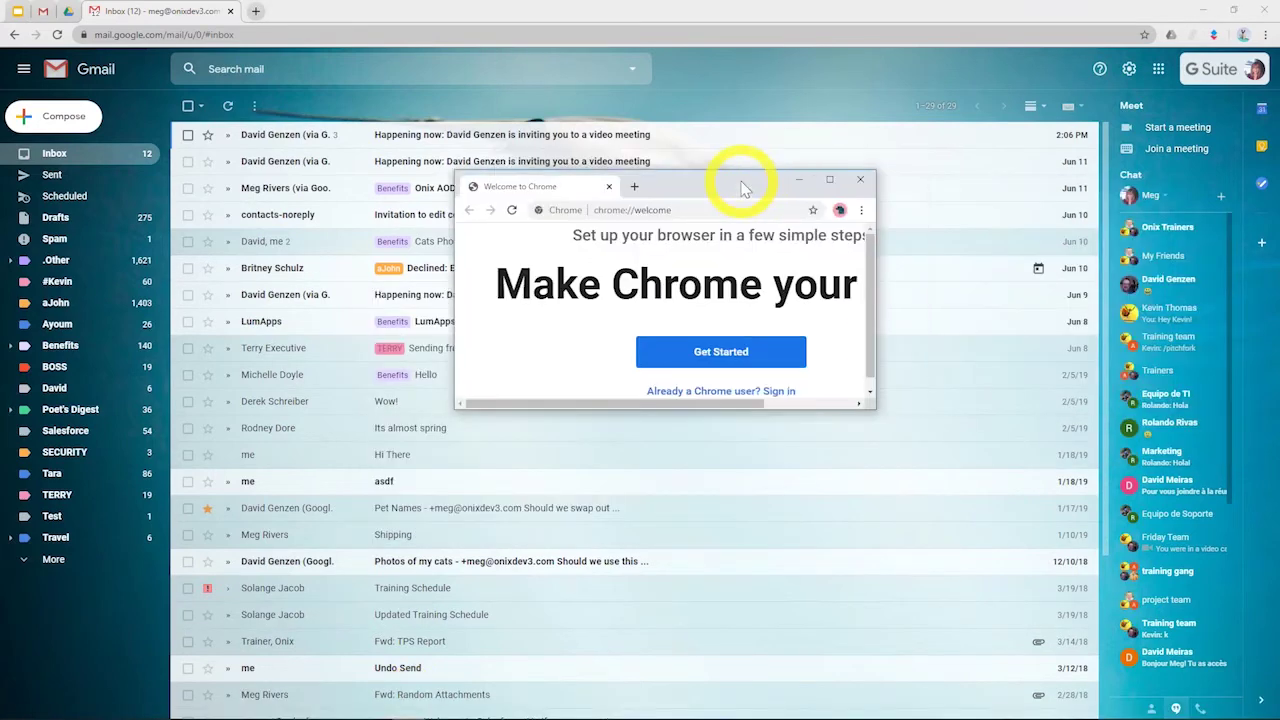
click(830, 182)
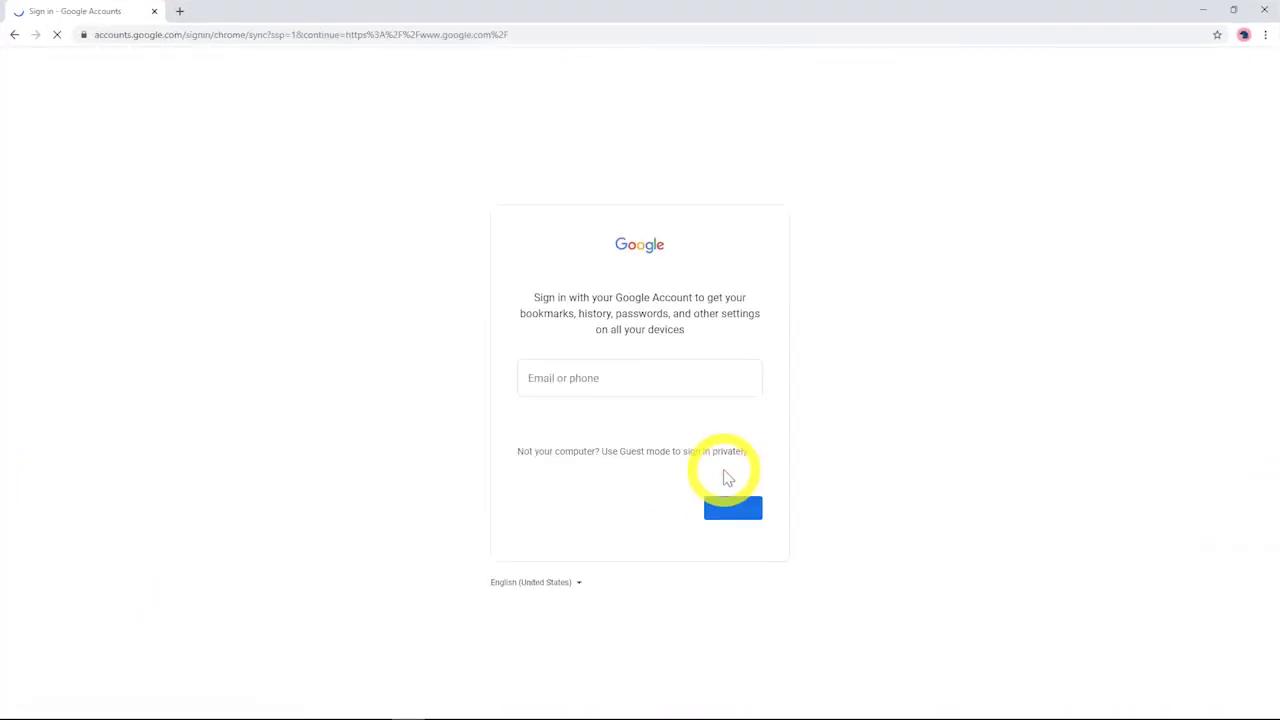
click(606, 376)
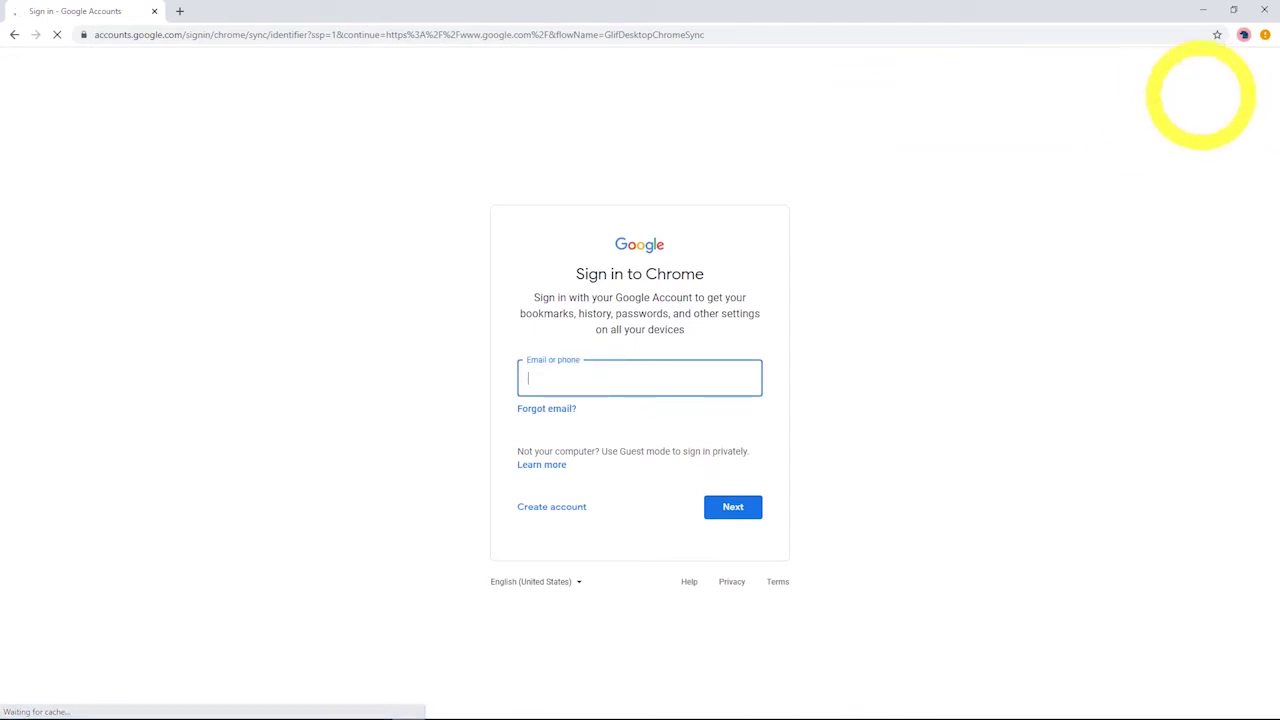
click(1244, 36)
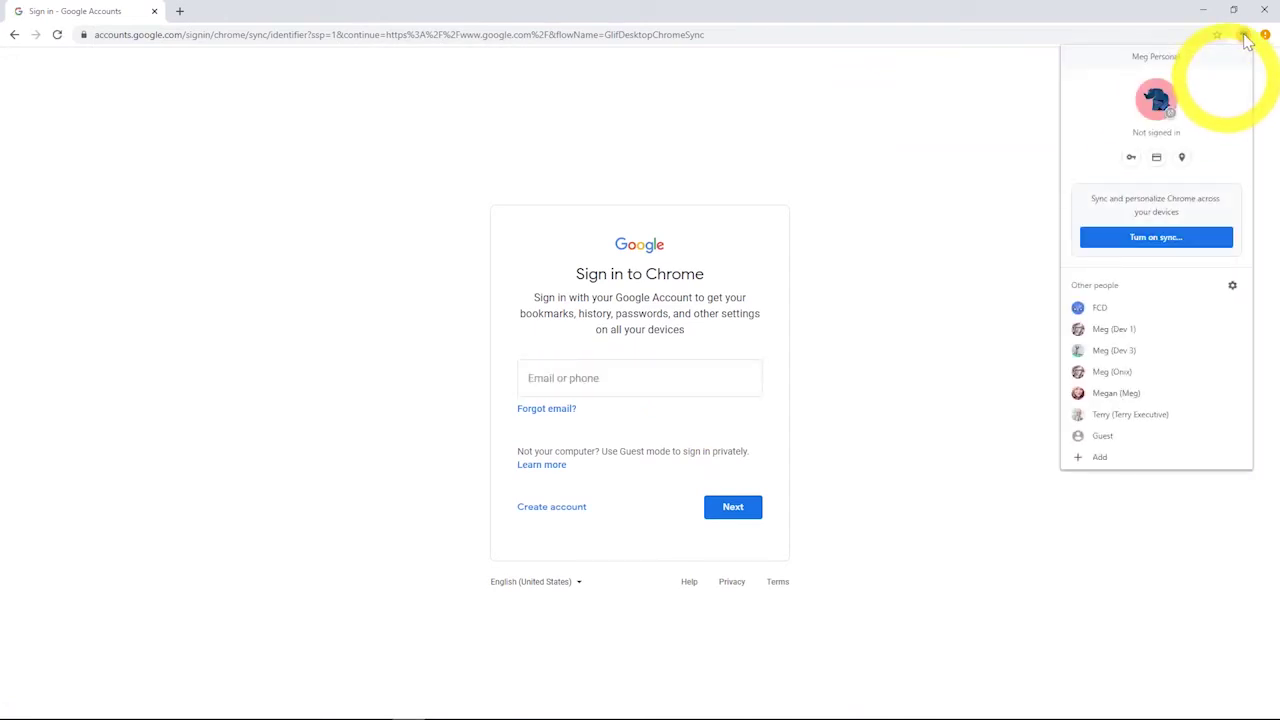
click(1099, 355)
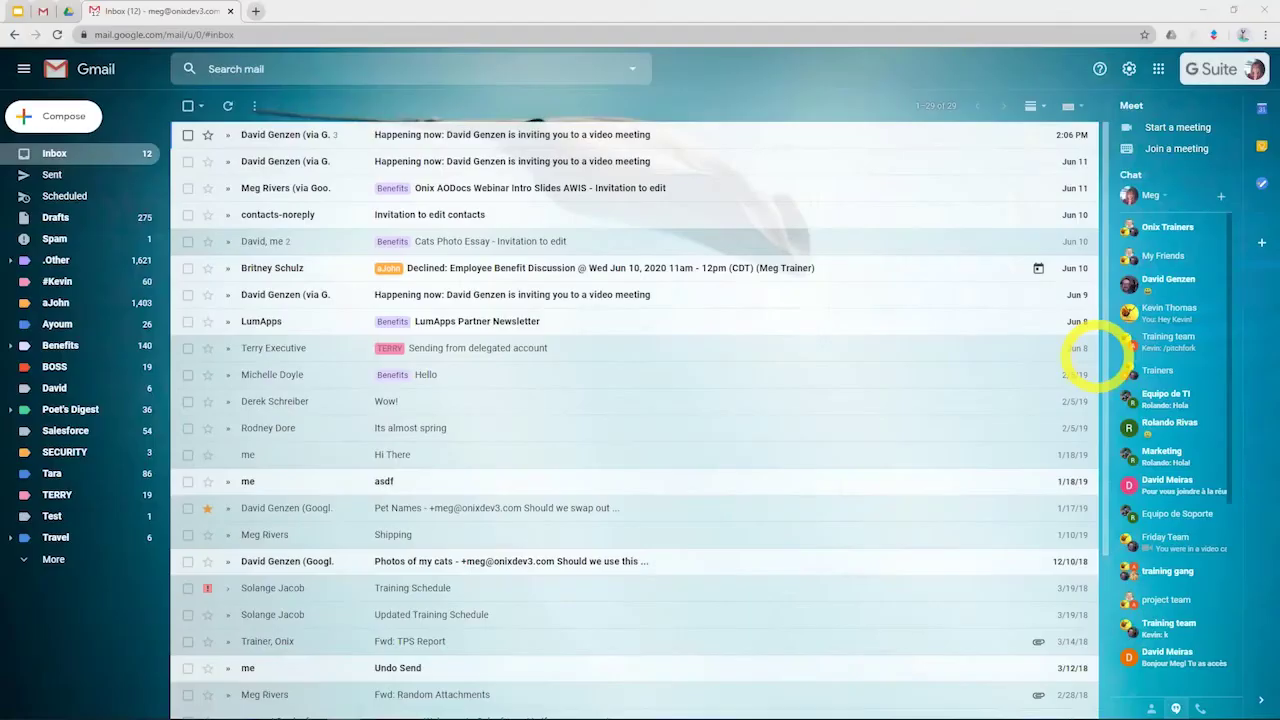
click(1243, 40)
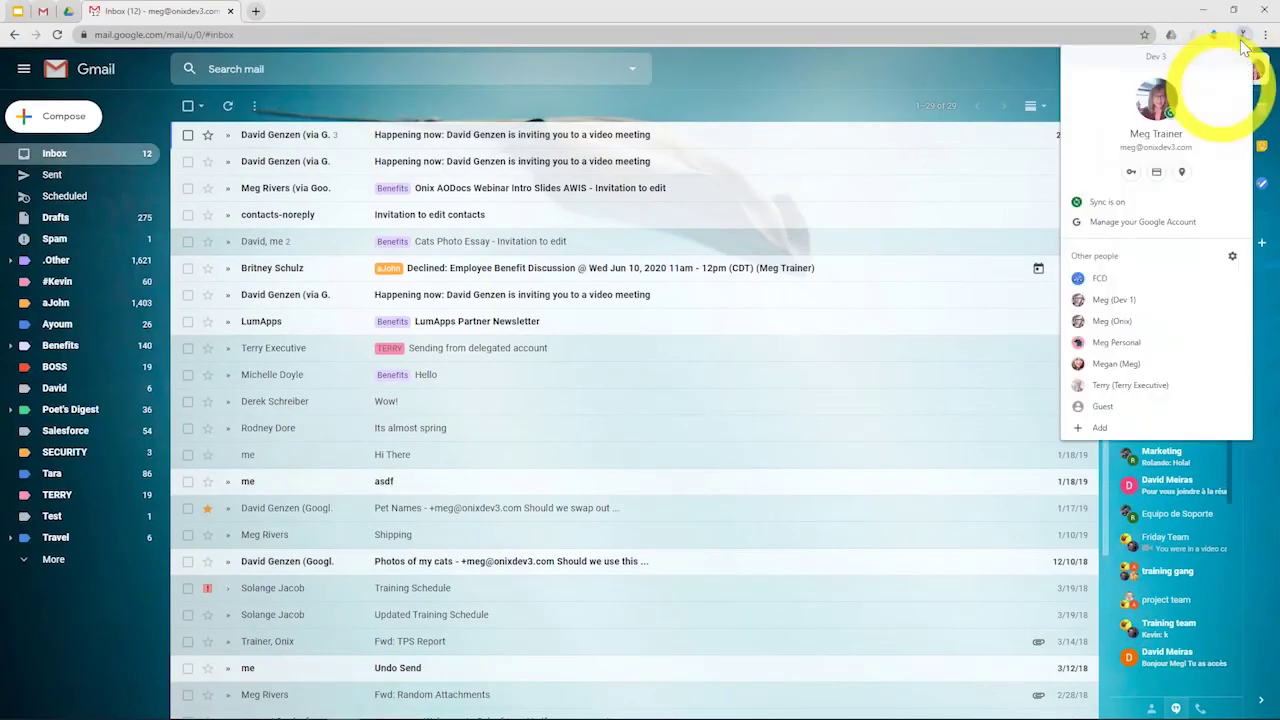
click(1151, 344)
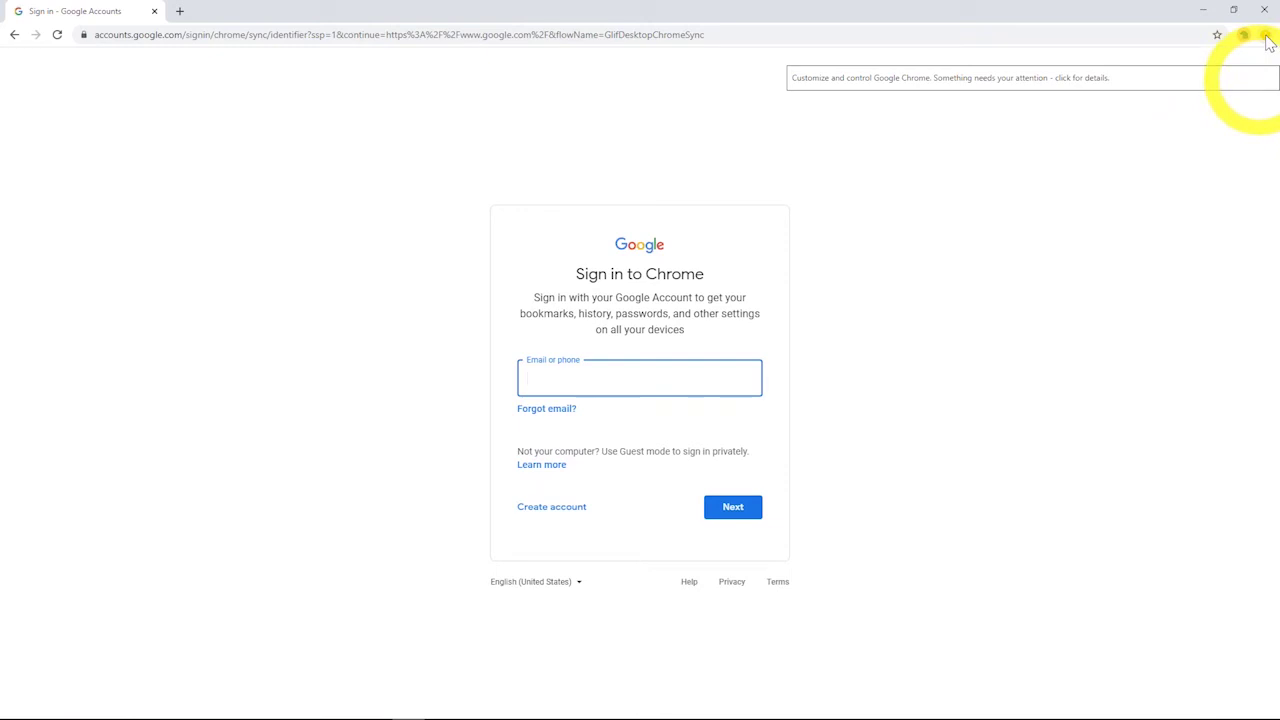
click(1267, 36)
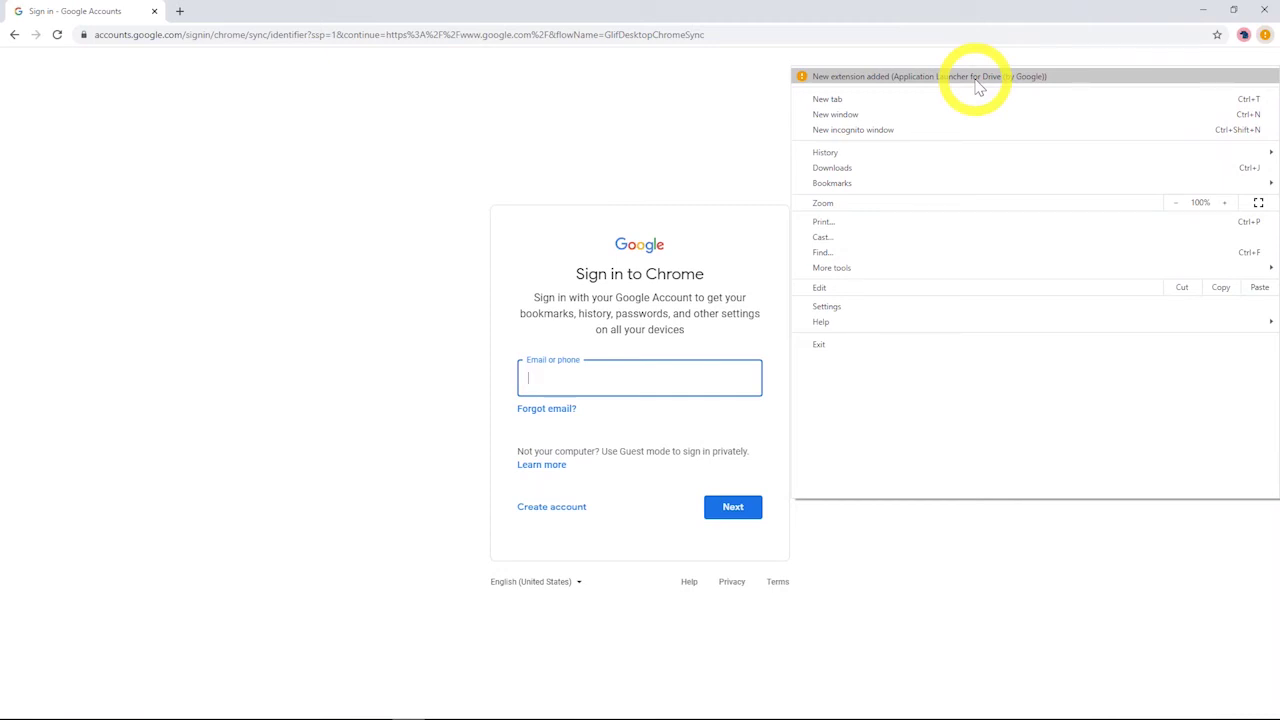
click(586, 131)
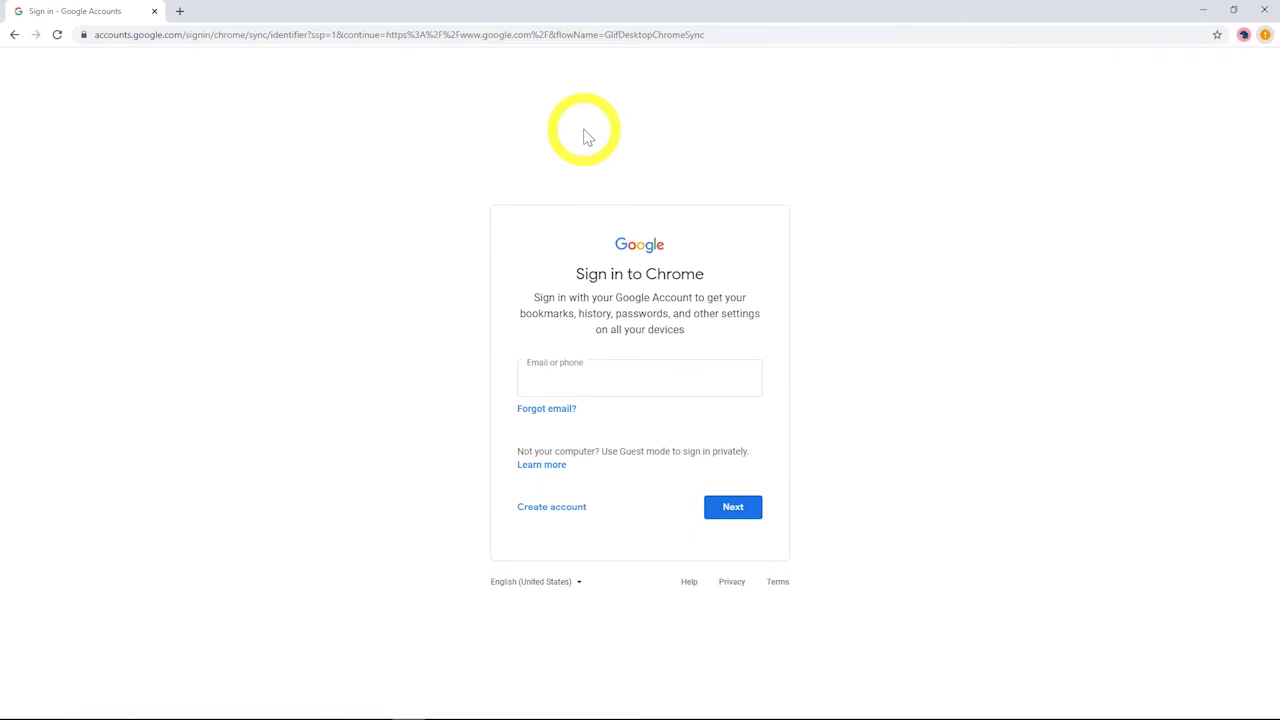
Switch to the Onix profile's window, glance at the Slides tab, then return to Gmail.
click(1244, 35)
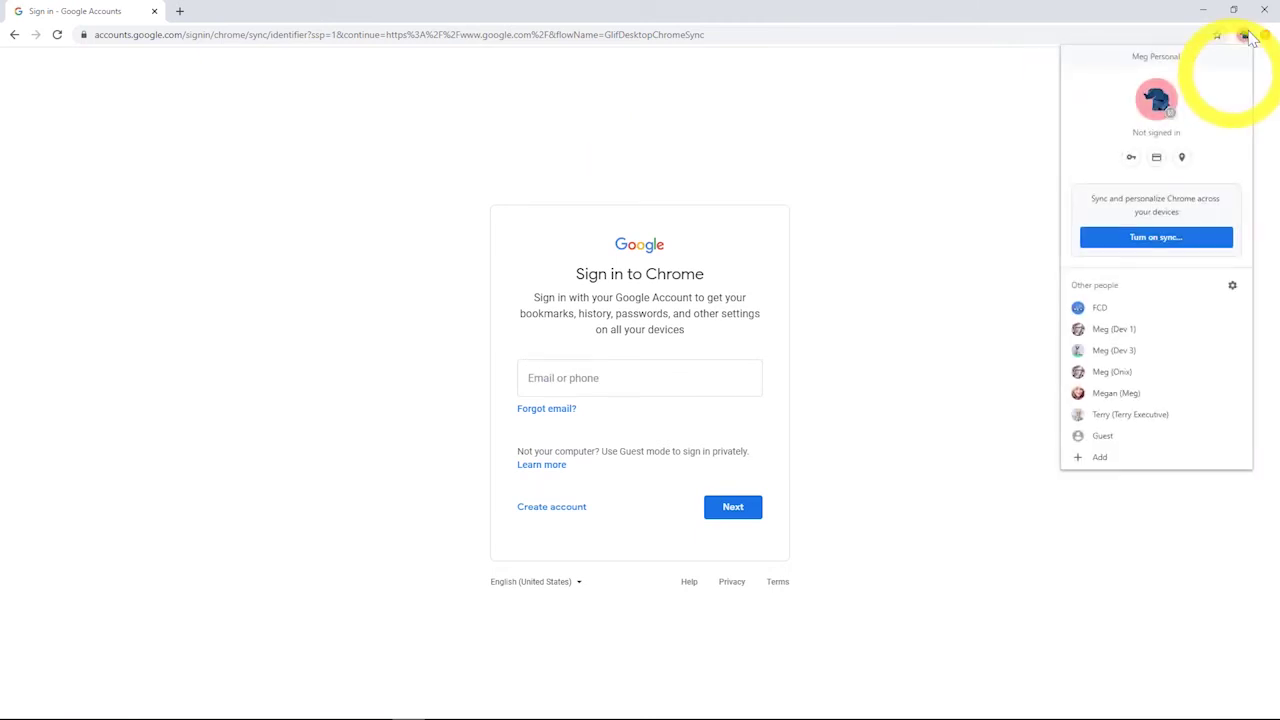
click(1120, 372)
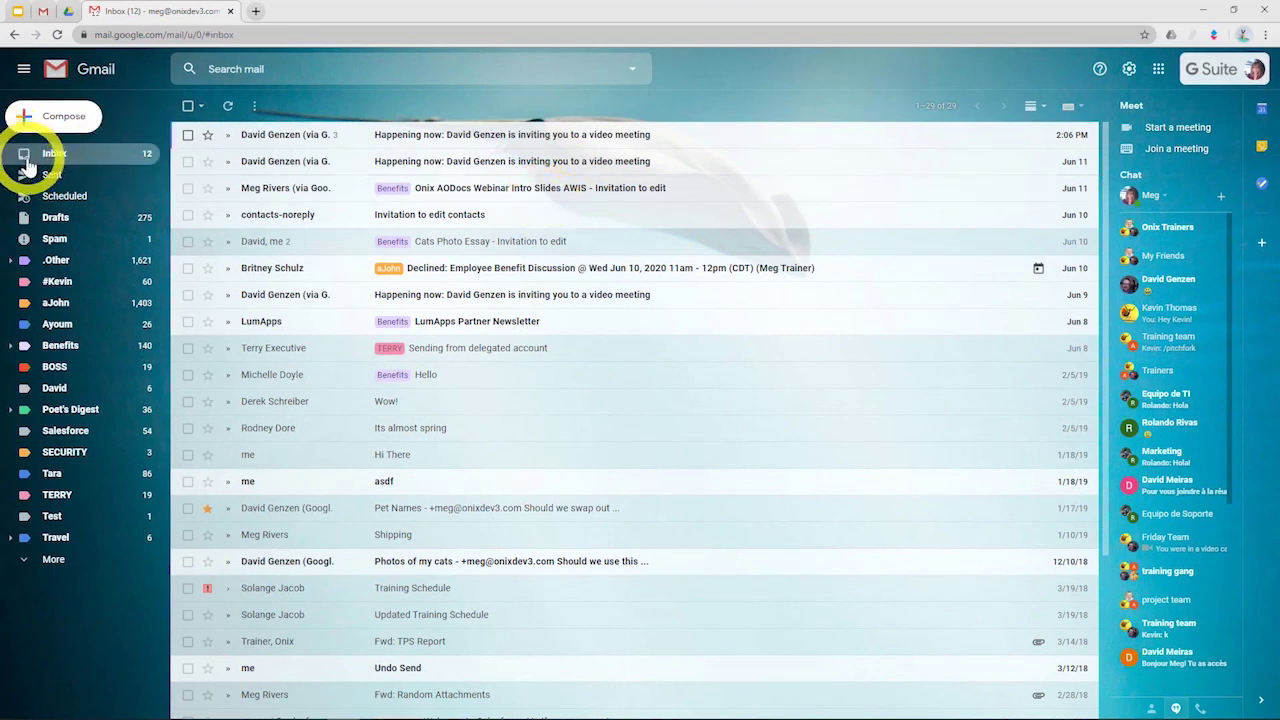
click(14, 10)
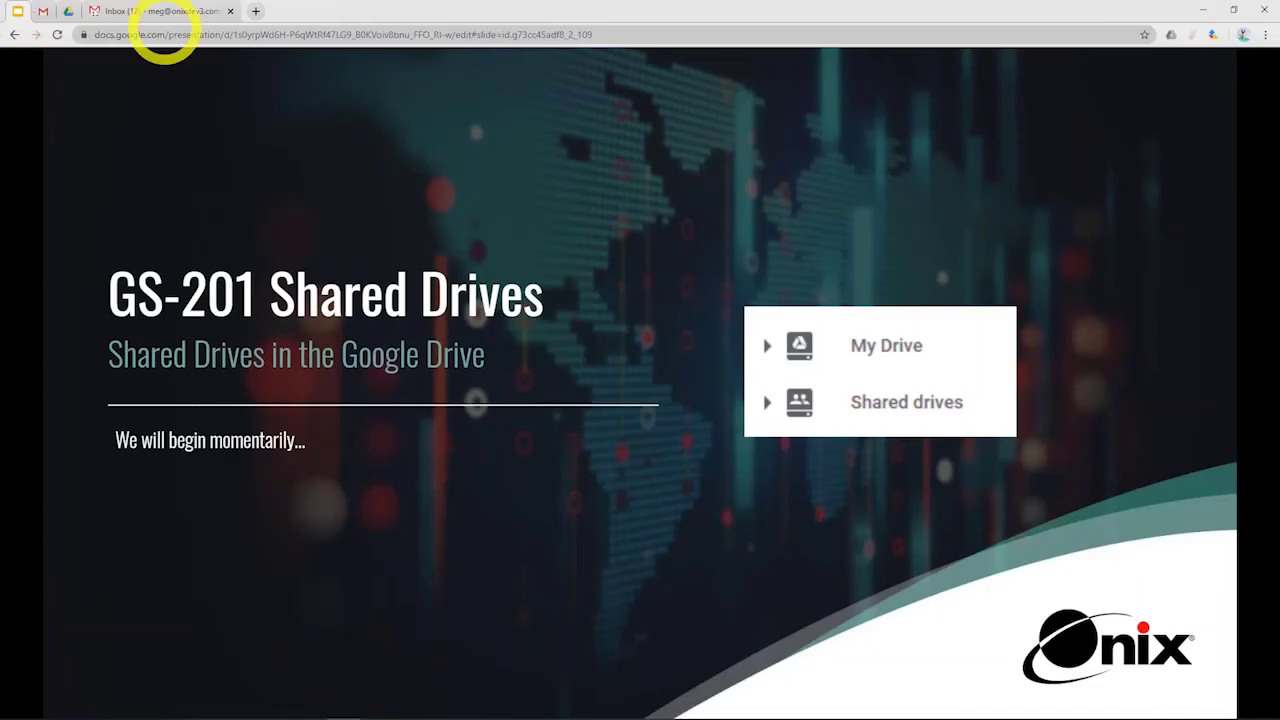
click(118, 11)
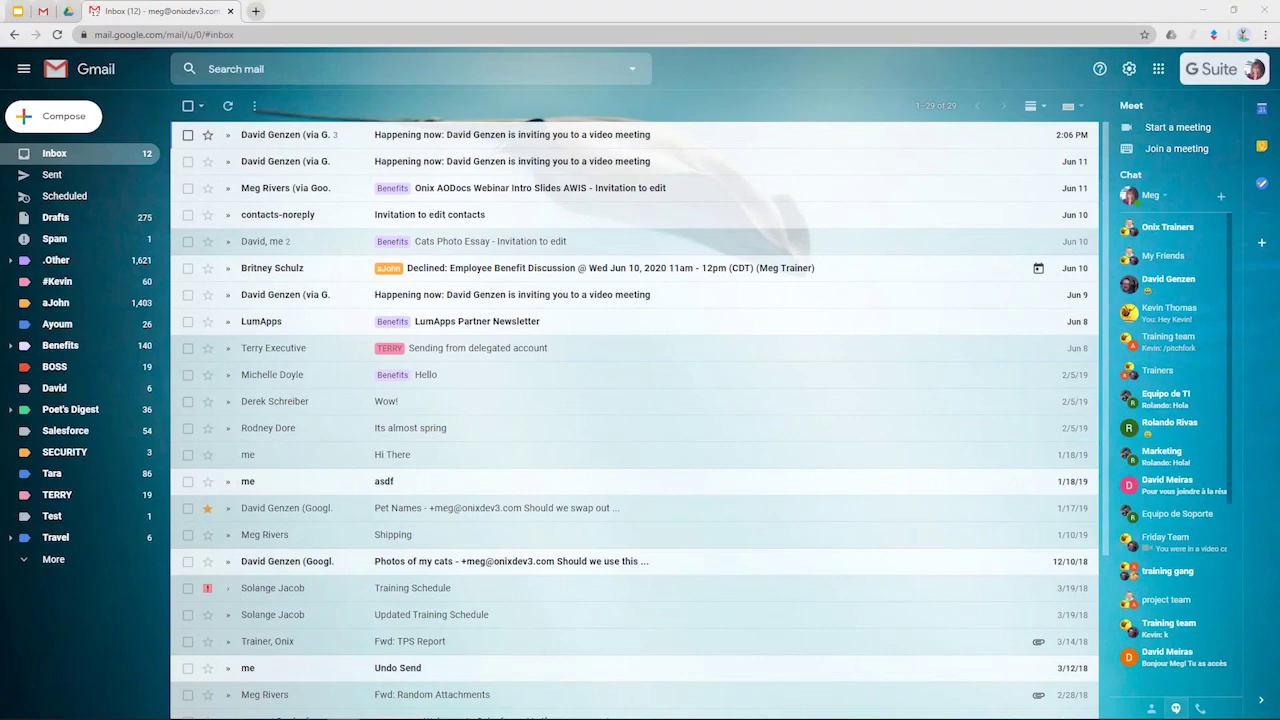